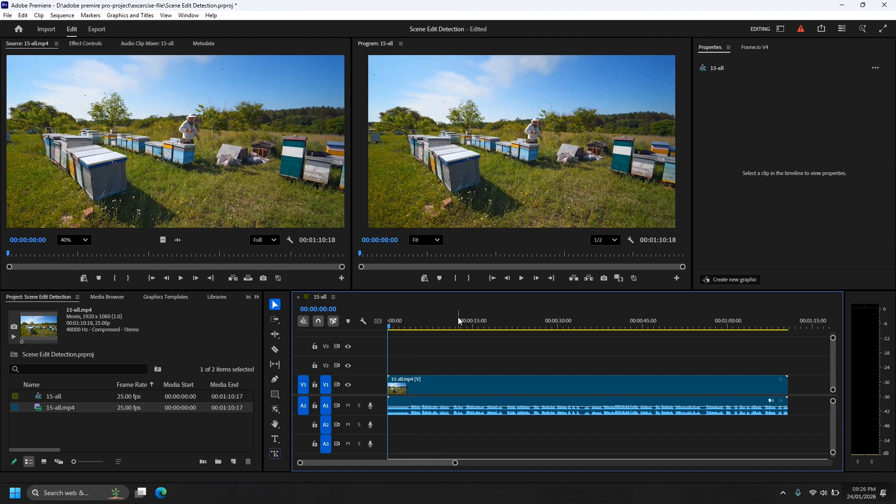
Step: Play the 15-all sequence through, and run Scene Edit Detection on its clip, applying a cut at each detected cut point
key("space")
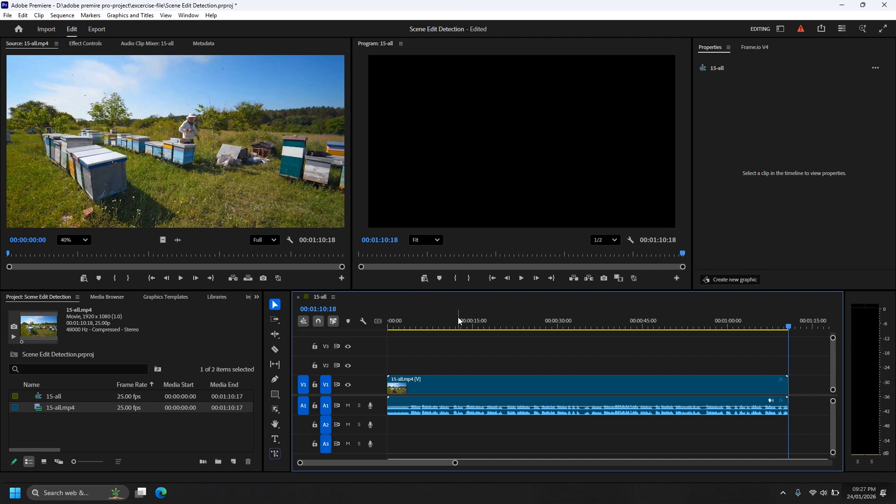
left_click(480, 387)
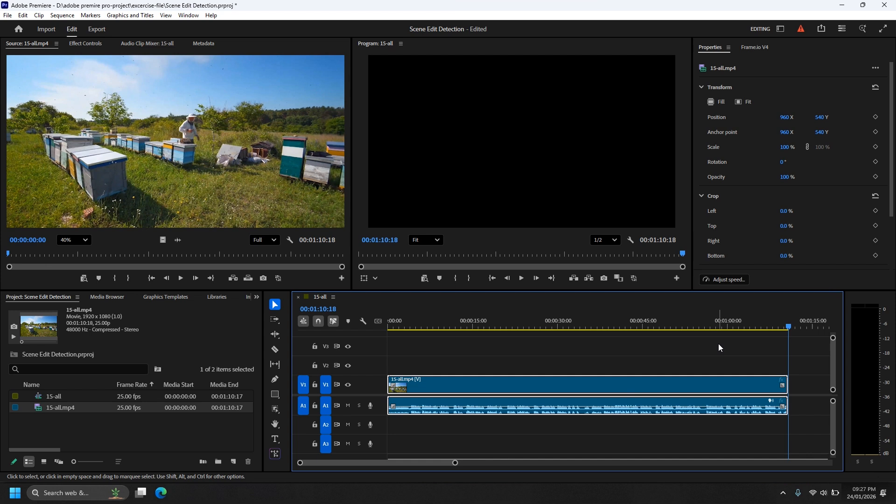
right_click(537, 386)
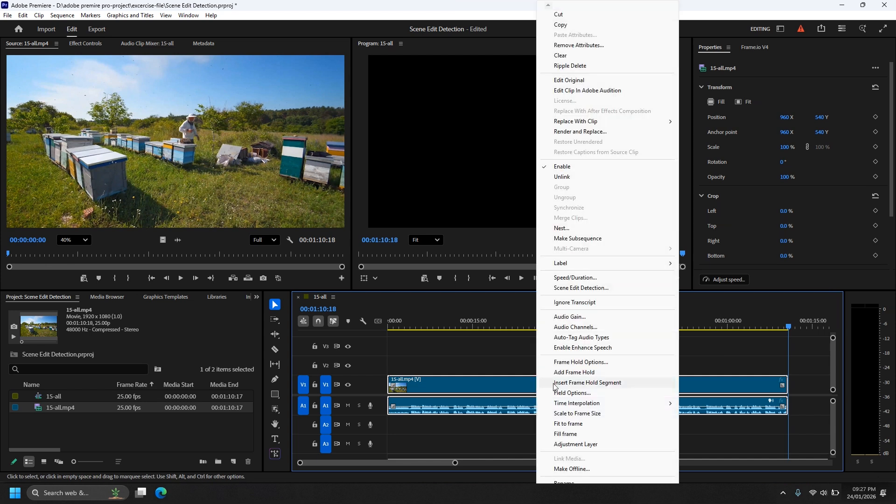
left_click(570, 290)
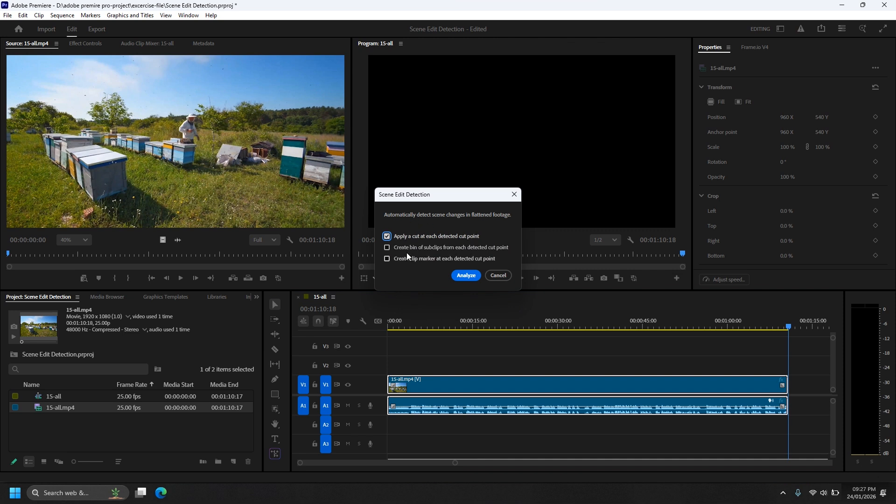
left_click(466, 276)
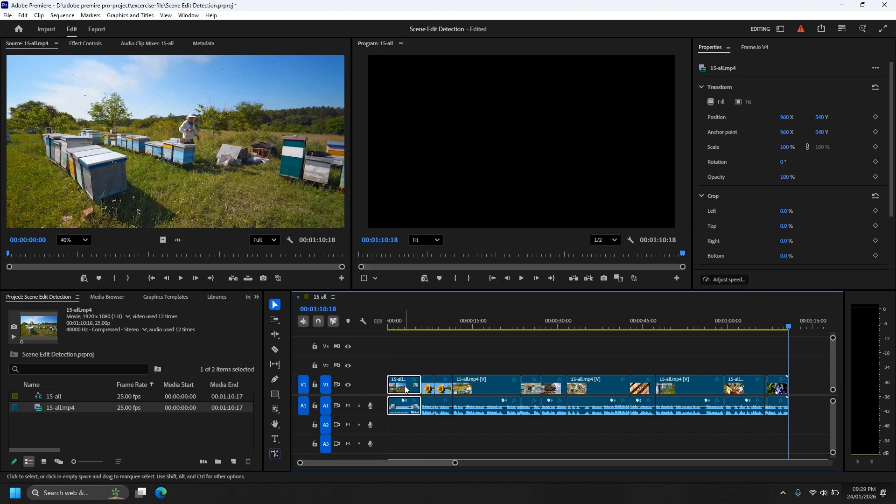
Step: Return the playhead to the sequence start and jump through the successive cuts up to 00:01:06:17 to check each shot
left_click_drag(403, 326, 385, 328)
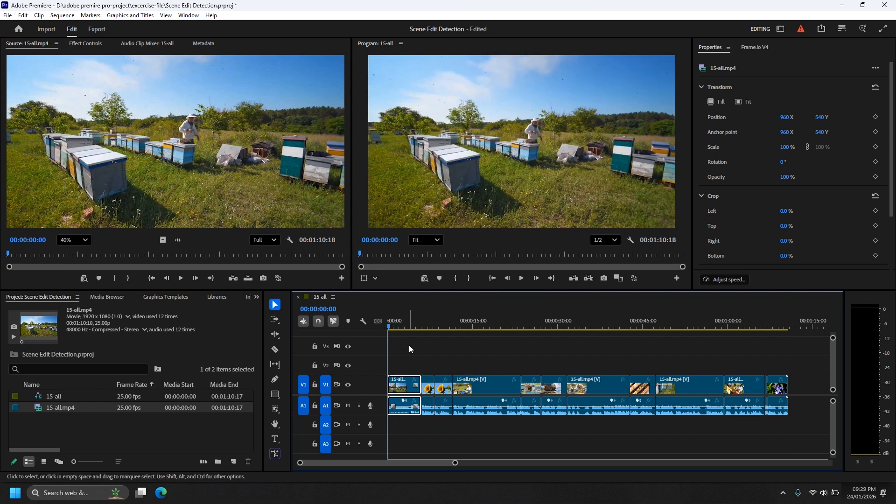
key("Down")
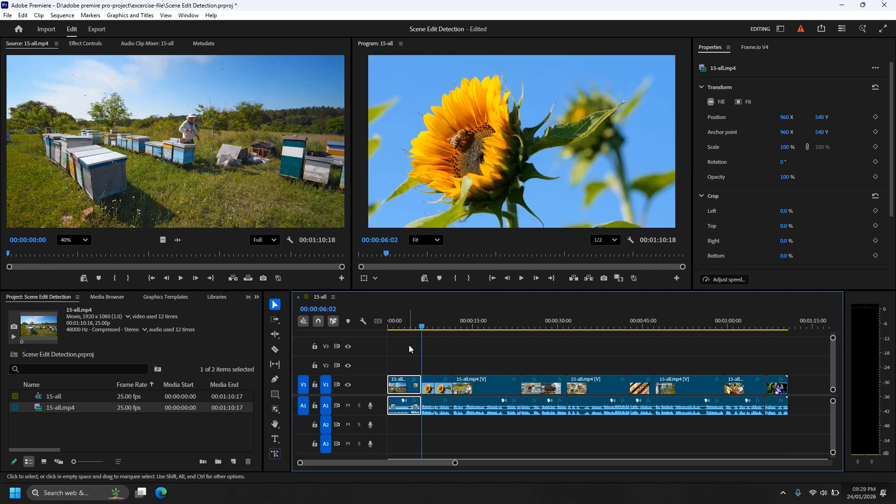
key("Down")
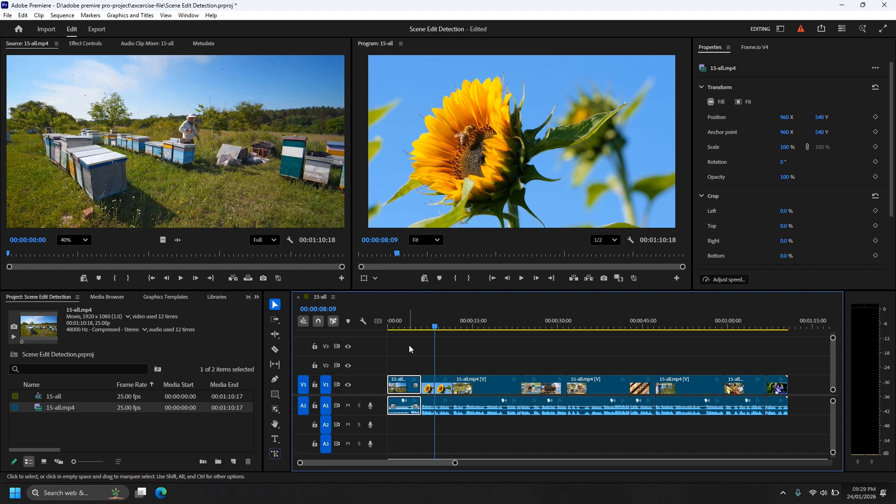
key("Down")
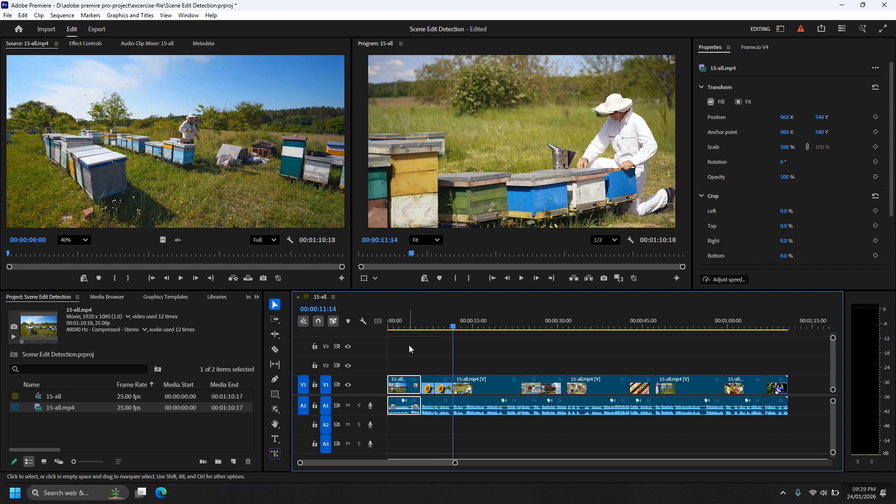
key("Down")
key("Down")
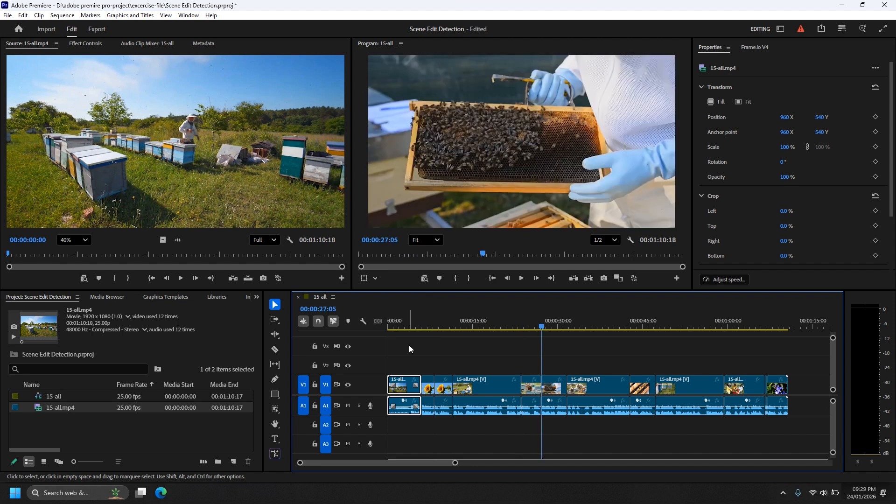
key("Down")
key("Down")
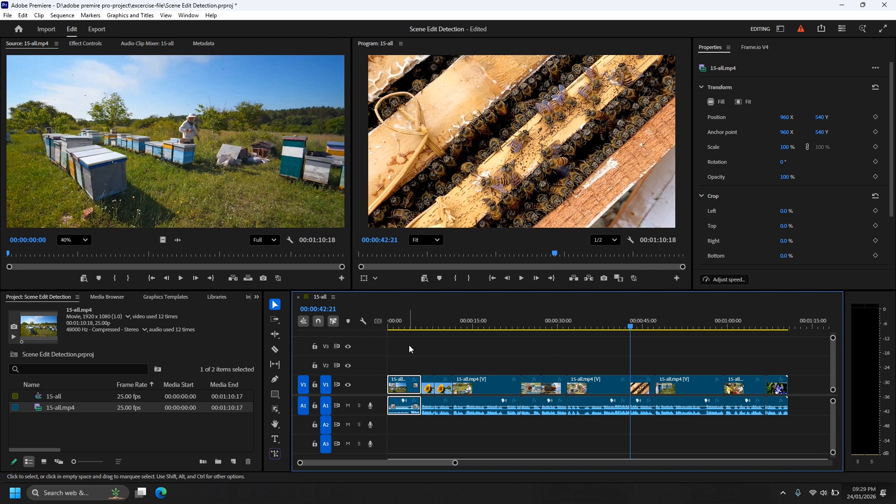
key("Down")
key("Down")
key("Down")
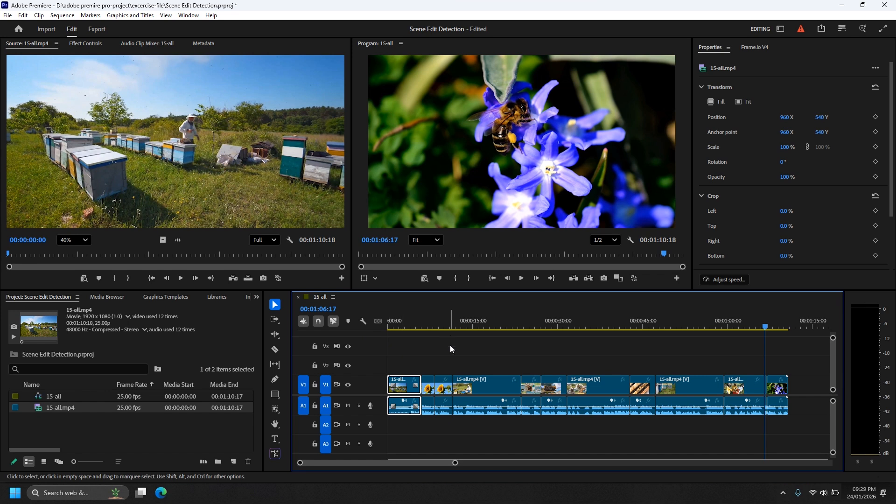
Step: Undo the scene cuts and rerun Scene Edit Detection on the clip, creating only a bin of subclips from each detected cut point
key("ctrl+z")
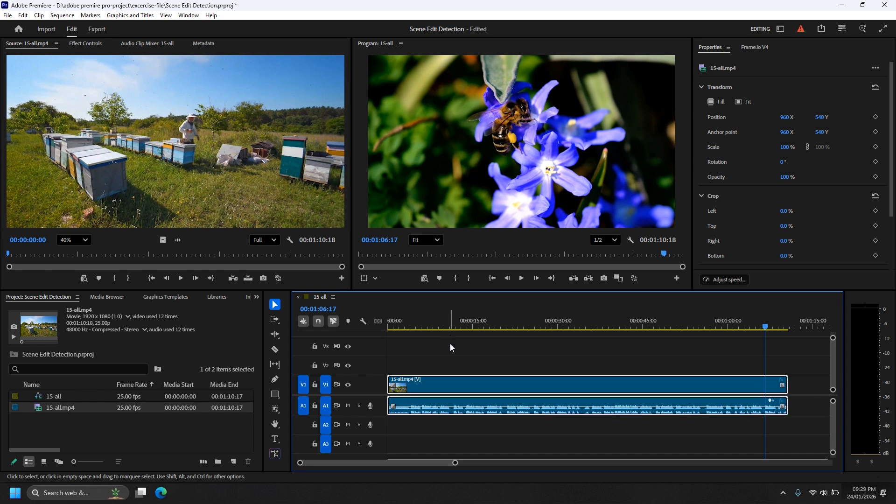
right_click(465, 392)
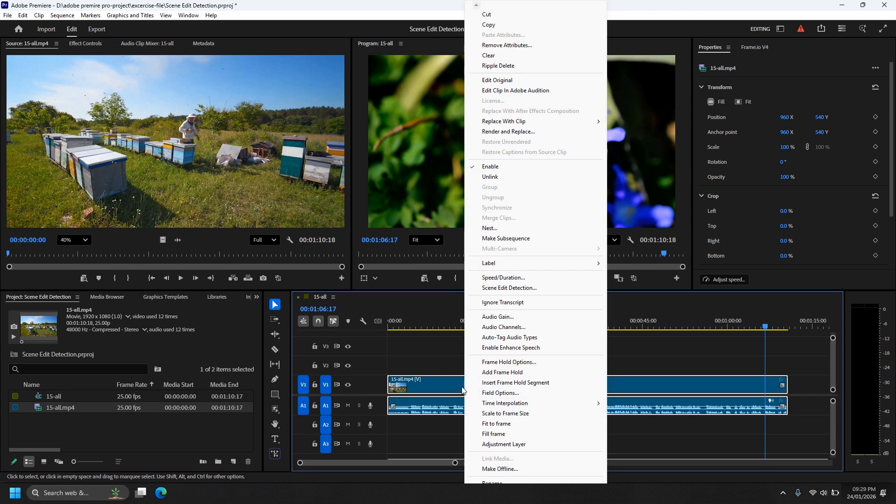
left_click(511, 290)
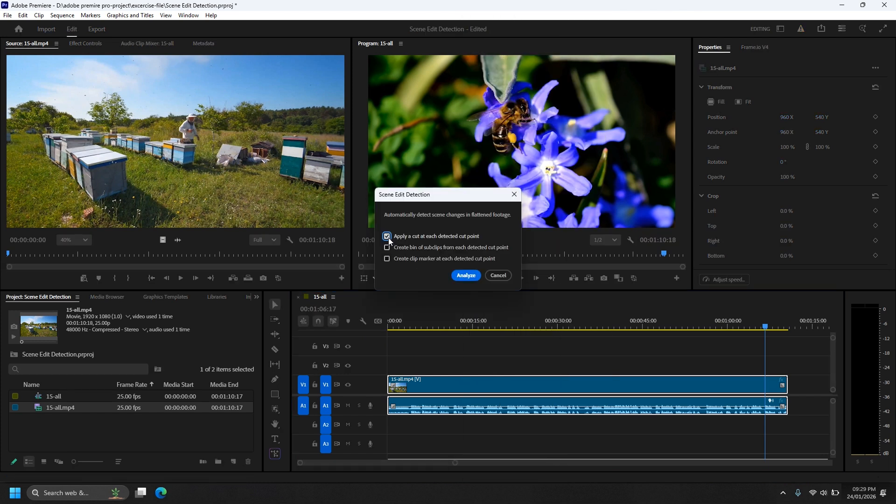
left_click(387, 236)
left_click(387, 247)
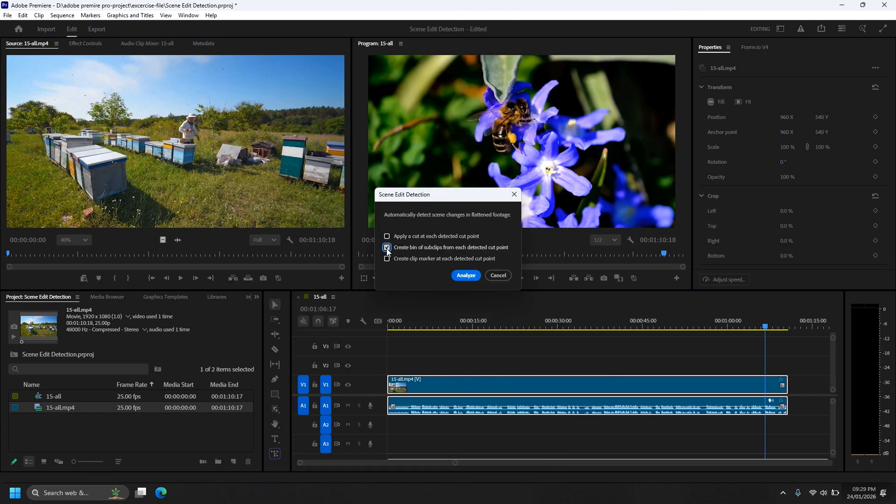
left_click(467, 276)
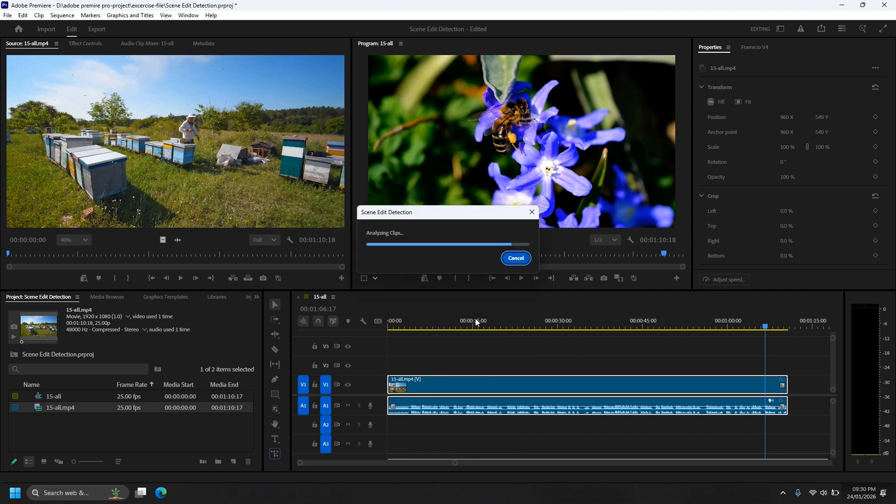
Step: Look through the generated subclips in the 15-all.mp4 Scene Edit bin, opening Subclip02, Subclip04 and Subclip05 for source preview
left_click(444, 329)
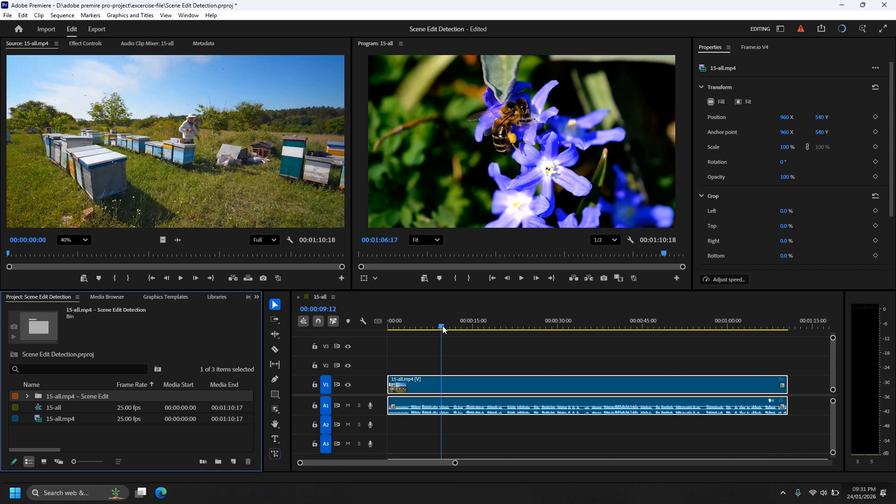
left_click(461, 329)
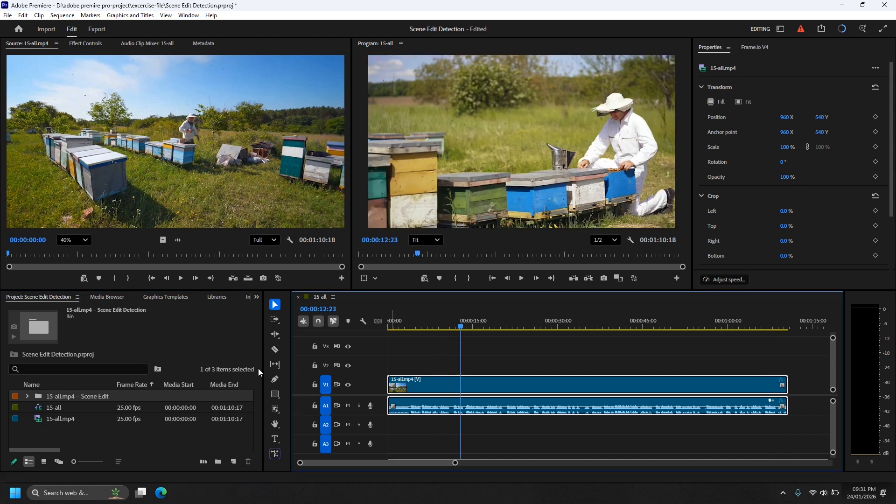
left_click(26, 396)
left_click(70, 410)
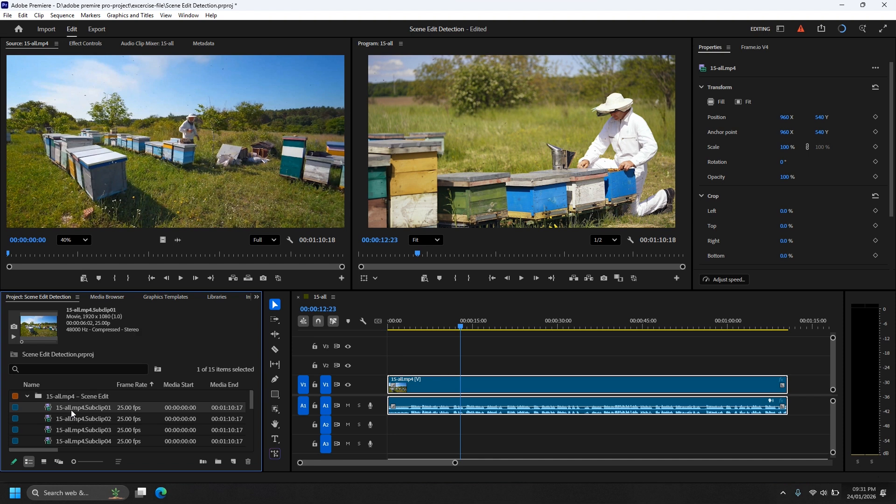
left_click(64, 421)
left_click(54, 411)
double_click(60, 421)
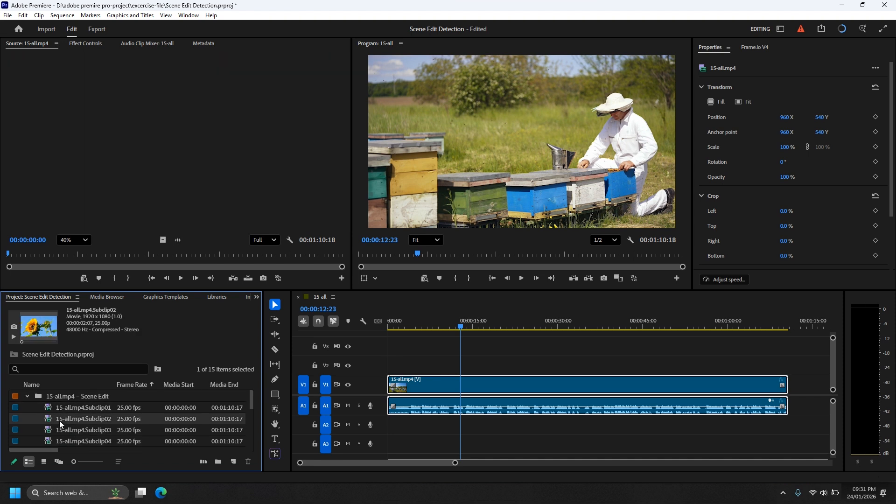
left_click(54, 432)
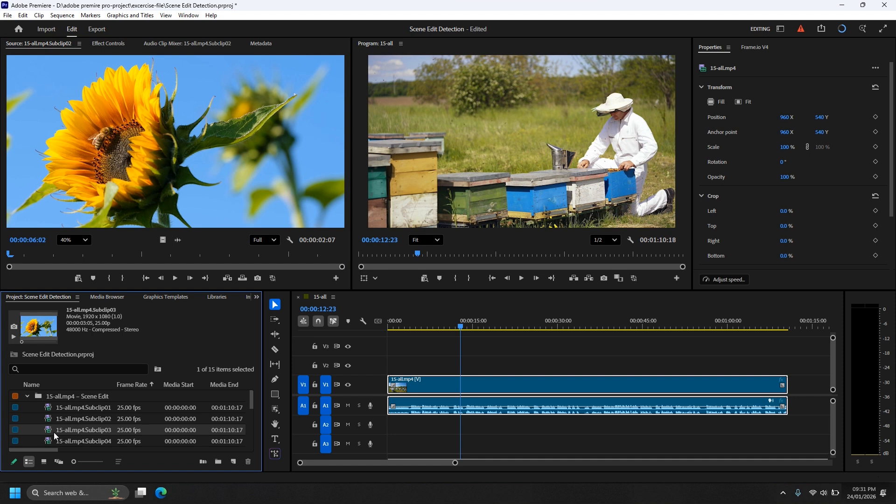
scroll(68, 427, "down", 1)
scroll(68, 424, "down", 1)
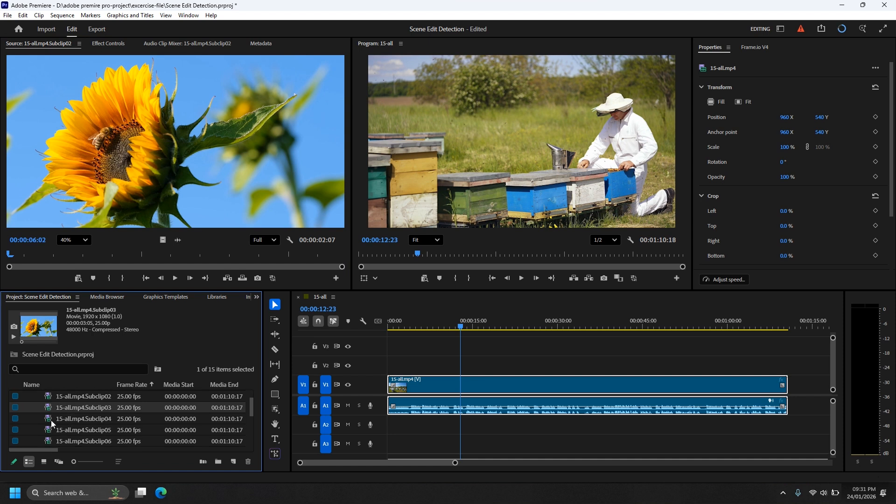
double_click(52, 420)
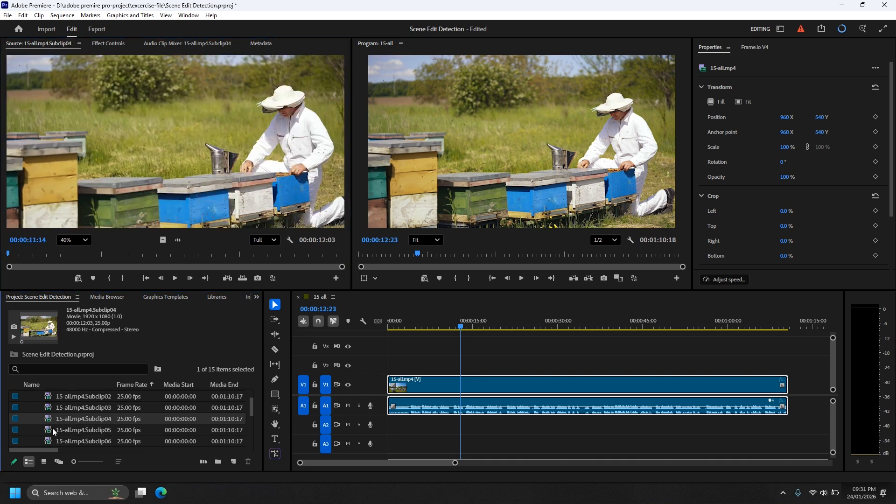
double_click(52, 428)
scroll(58, 420, "up", 2)
left_click(28, 396)
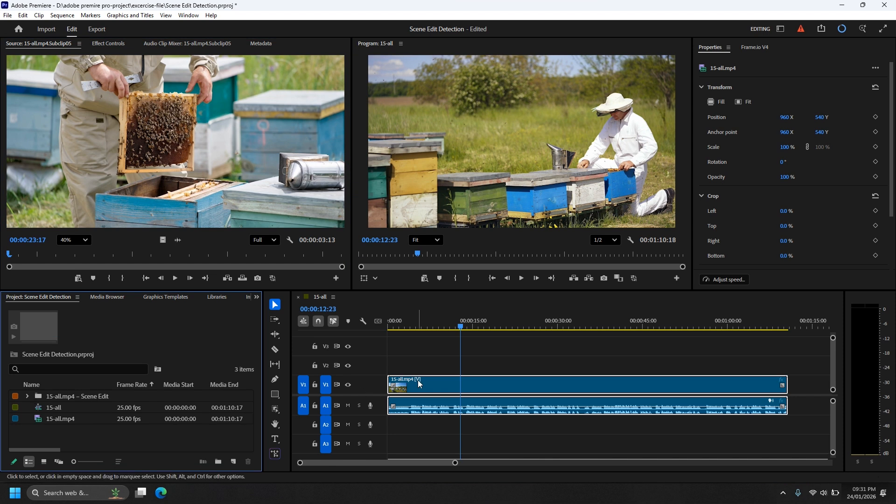
Step: Remove the subclip bin and rerun Scene Edit Detection on the clip, creating only a clip marker at each detected cut point
key("Delete")
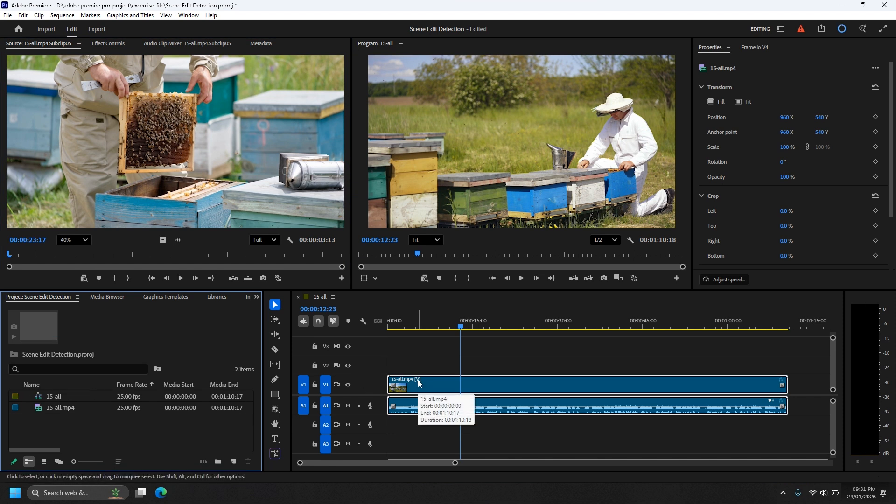
left_click(419, 381)
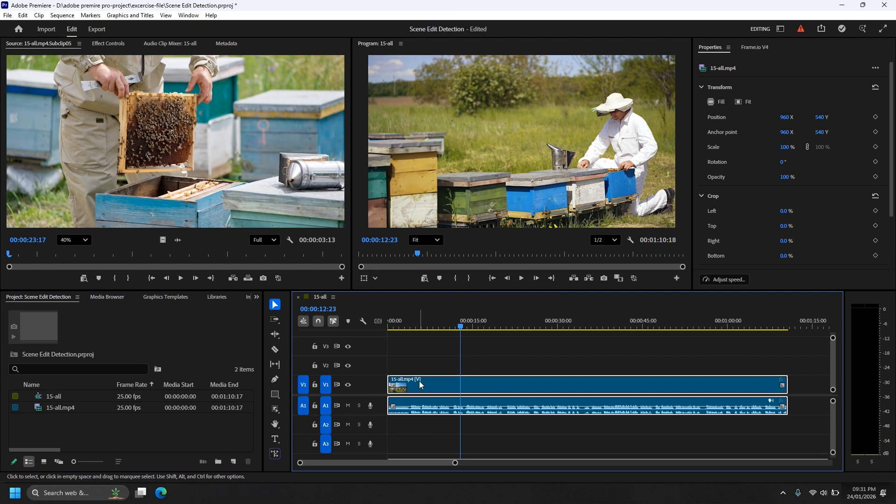
right_click(420, 381)
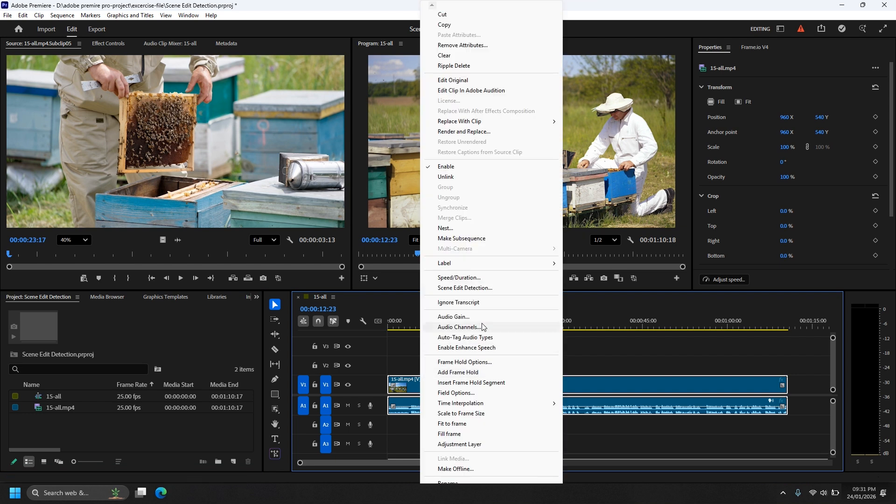
left_click(462, 288)
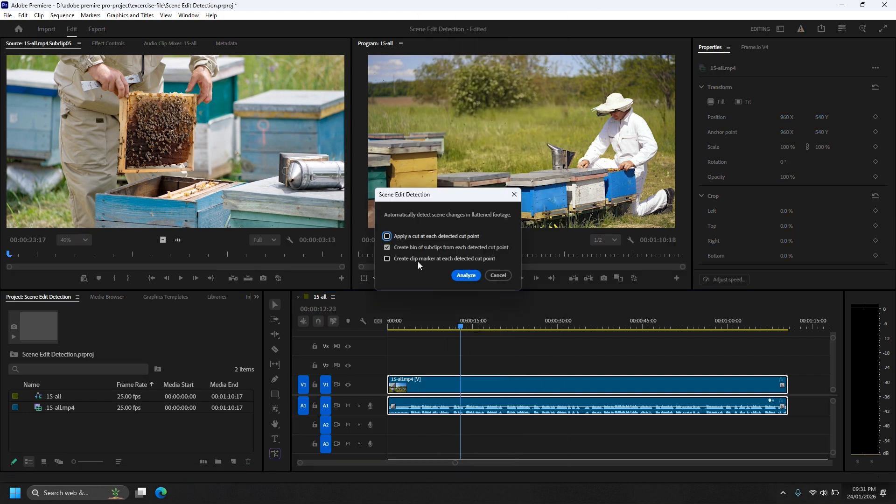
left_click(387, 247)
left_click(388, 259)
left_click(464, 276)
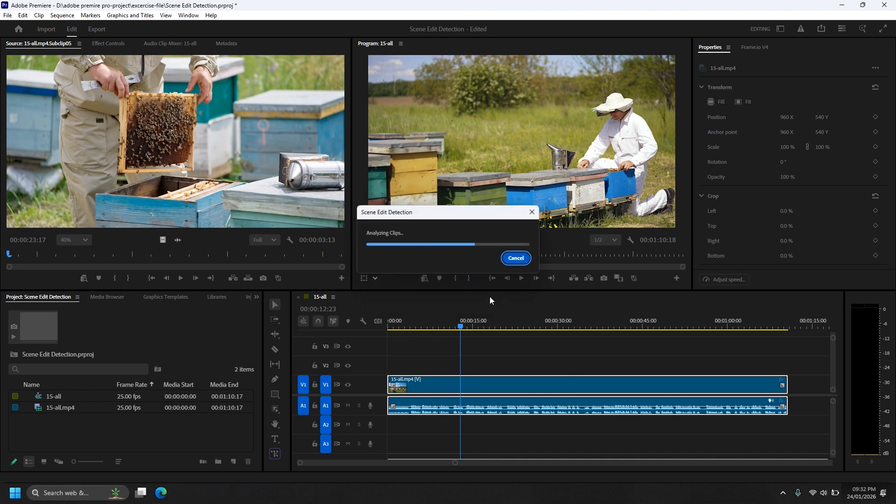
Step: Inspect the clip markers by moving the playhead to the shot changes up to 00:00:27:06 and opening the clip for source preview
left_click_drag(465, 321, 452, 345)
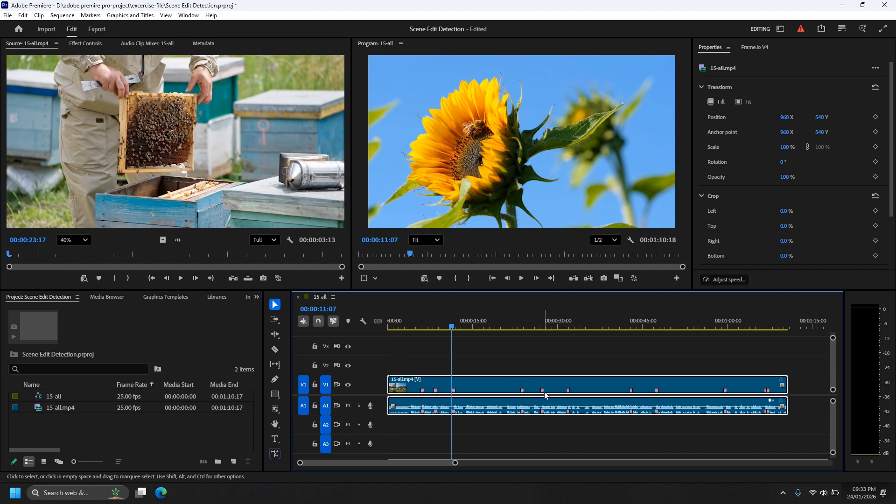
double_click(436, 393)
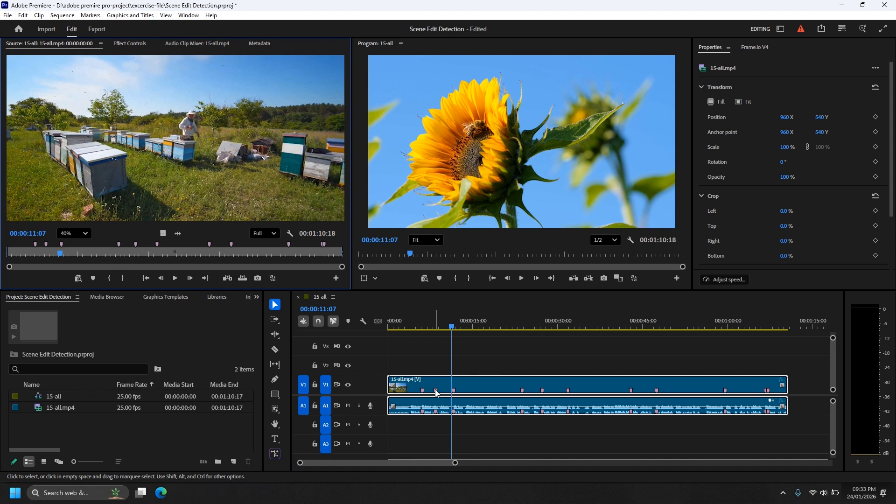
left_click(435, 331)
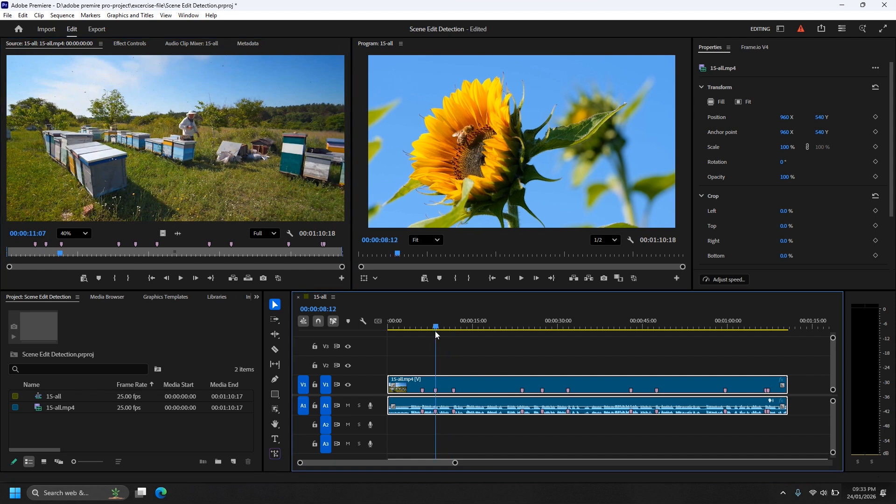
left_click_drag(435, 331, 541, 348)
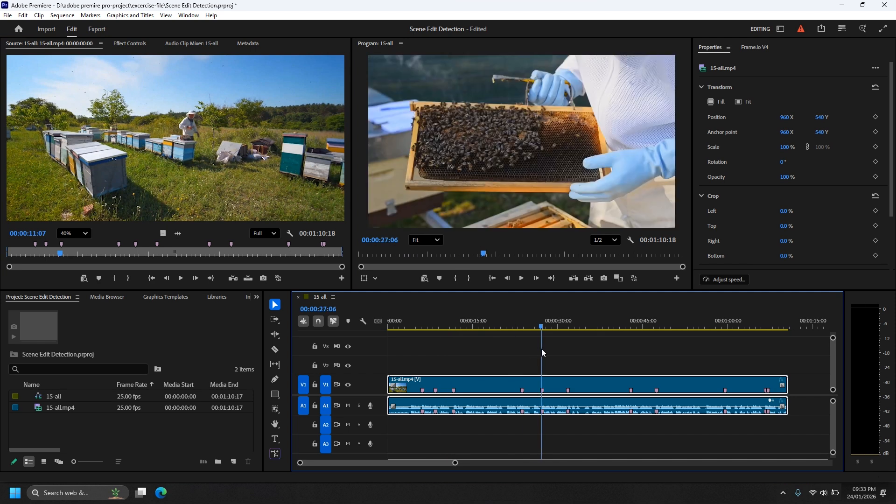
double_click(542, 391)
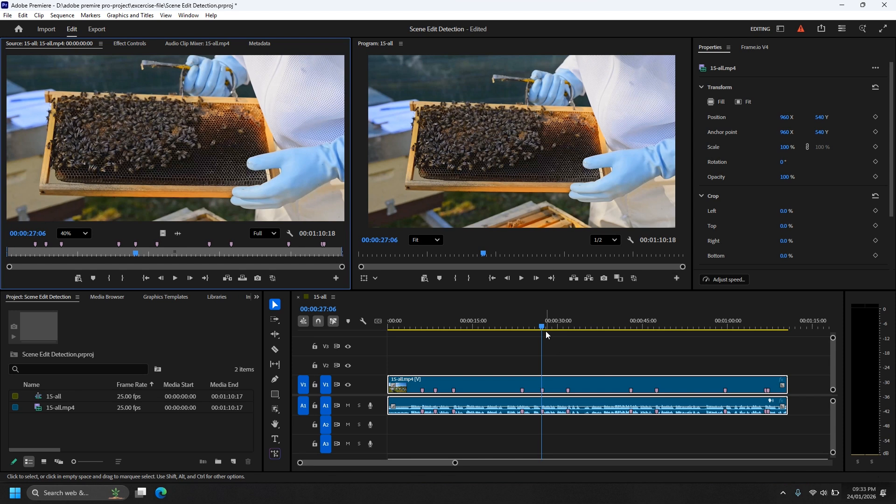
Step: Inspect the remaining clip markers from 00:00:47:11 onward, opening the marked clip for source preview and scrubbing to the next marker
left_click_drag(546, 332, 658, 345)
left_click_drag(662, 345, 659, 346)
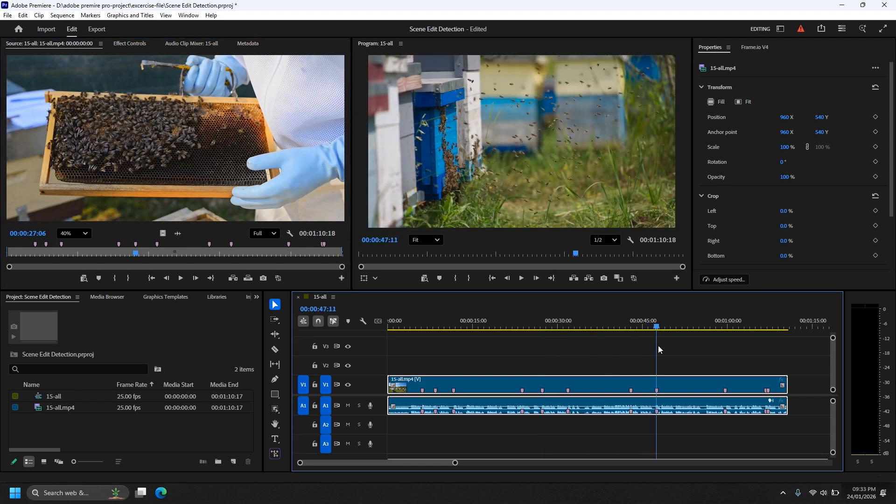
double_click(657, 390)
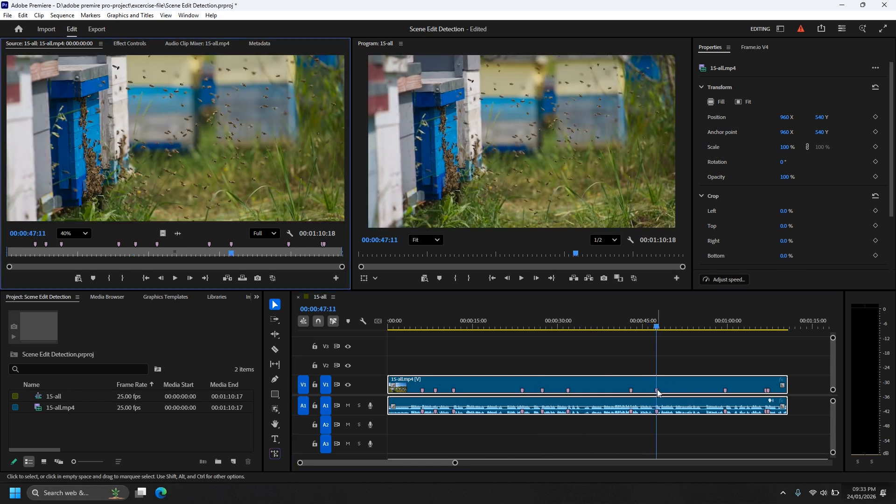
left_click_drag(656, 330, 731, 345)
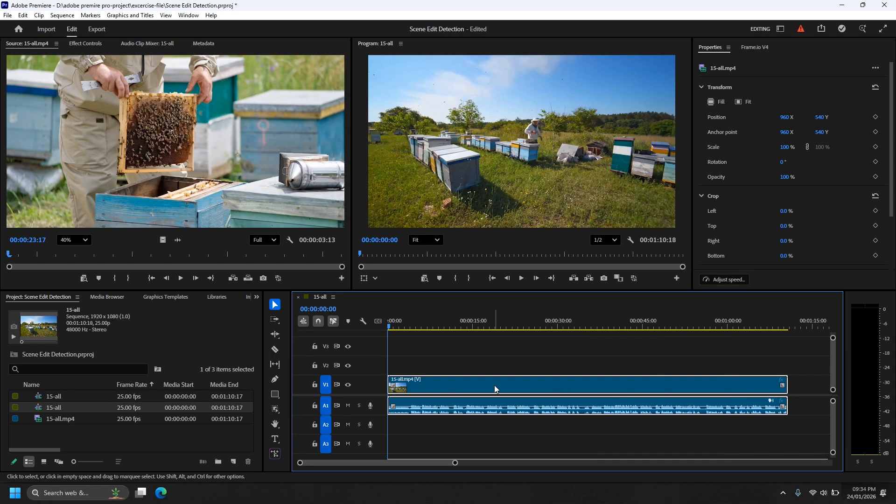
Step: Run Scene Edit Detection on the uncut 15-all.mp4 clip with all three options enabled: cuts, bin of subclips and clip markers
right_click(494, 385)
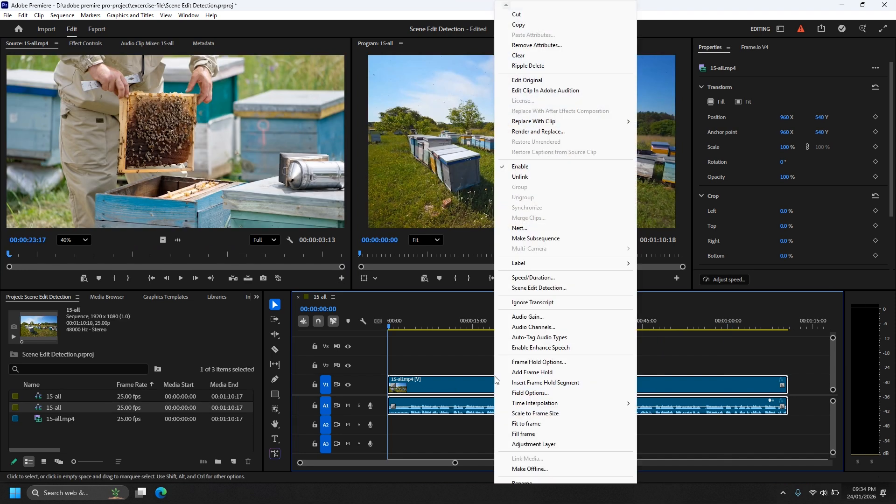
left_click(554, 286)
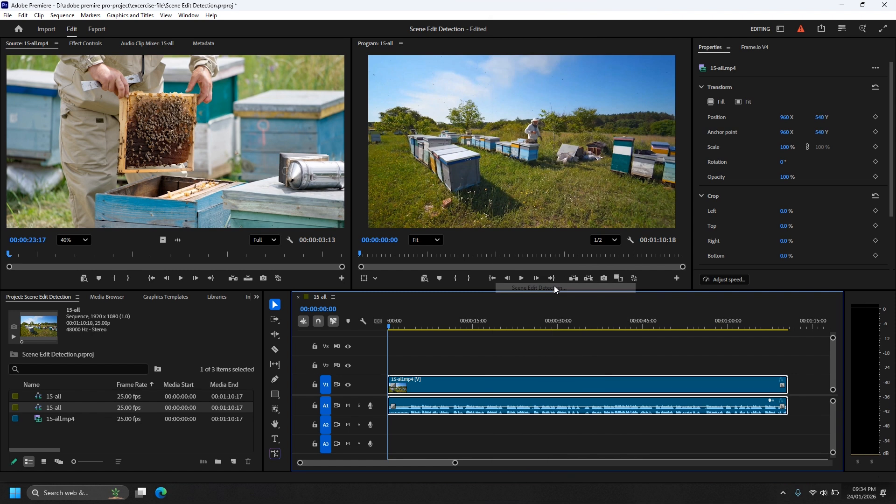
left_click(396, 248)
left_click(387, 236)
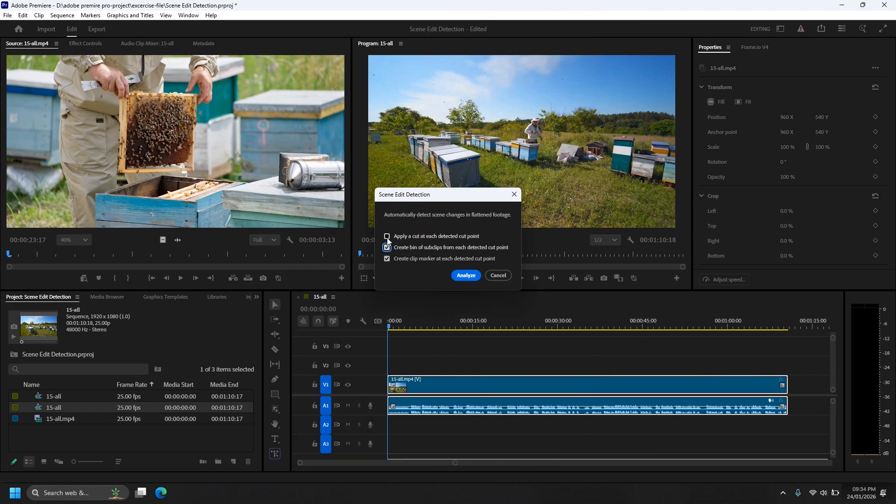
left_click(466, 275)
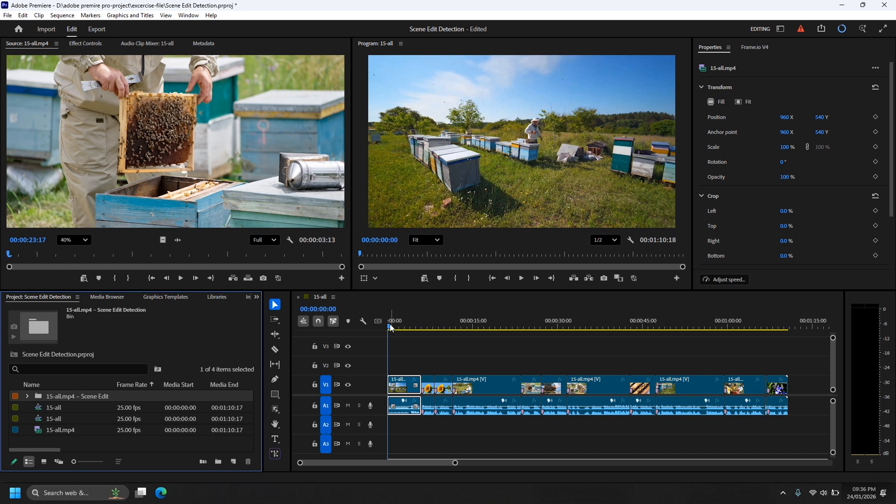
Step: Check the cut segments by moving the playhead to 00:00:12:07 and selecting the third and fourth segments individually
left_click_drag(391, 328, 459, 338)
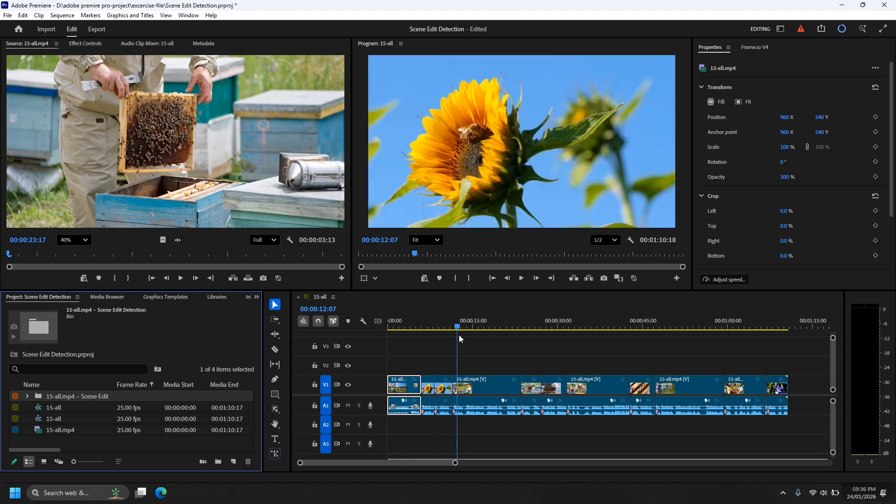
left_click(435, 388)
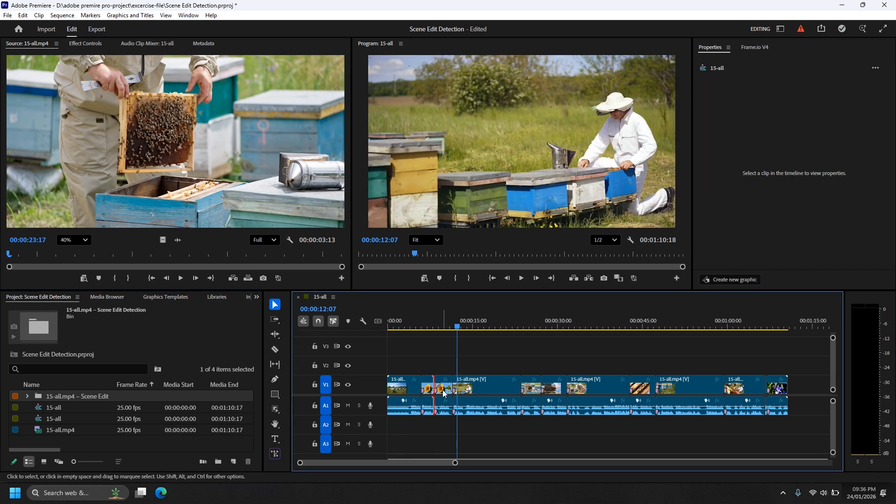
left_click(444, 392)
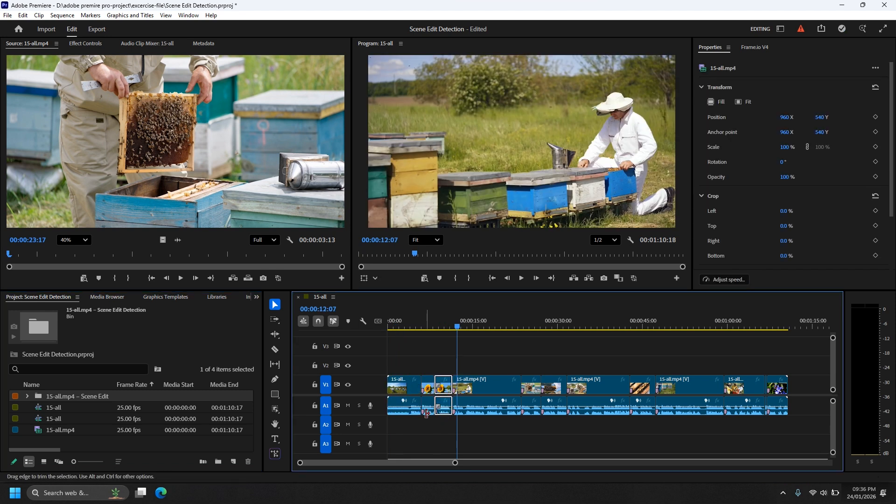
left_click(478, 388)
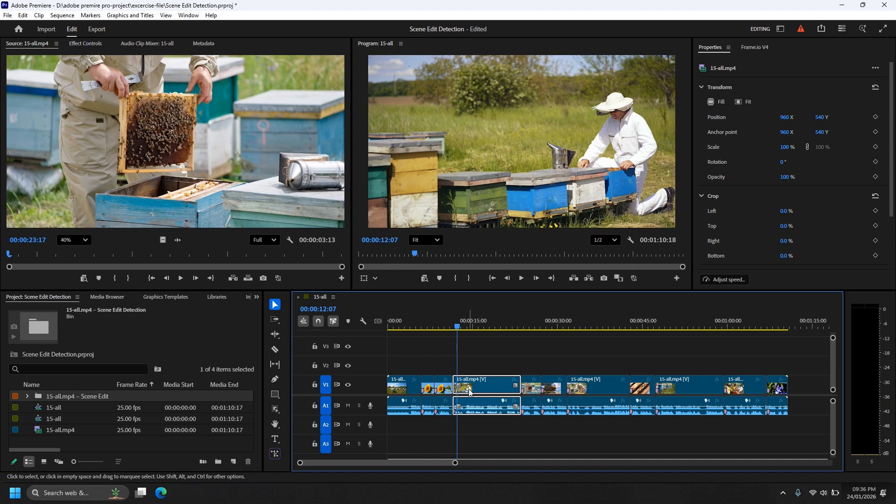